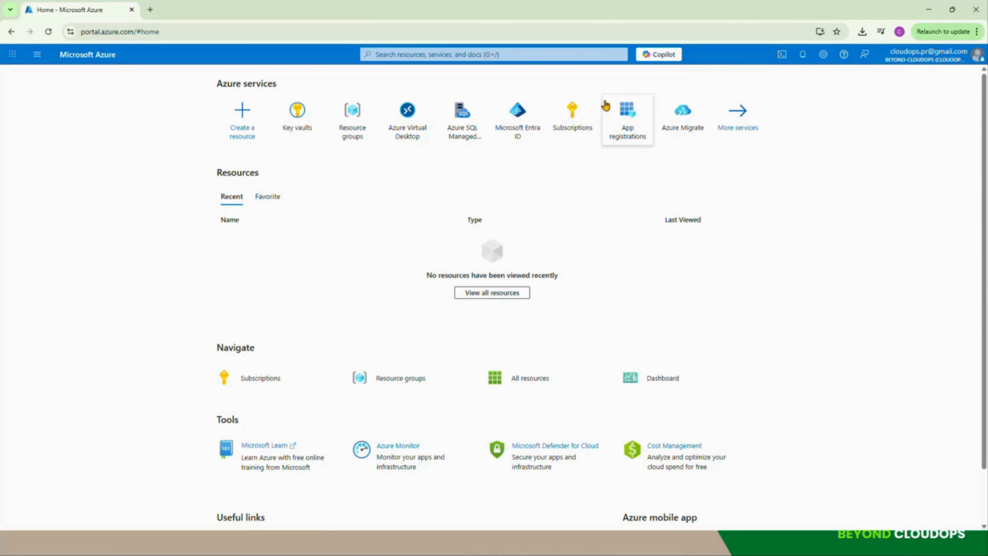
Find the Key vaults service and start creating a new key vault.
click(473, 54)
text(key vau)
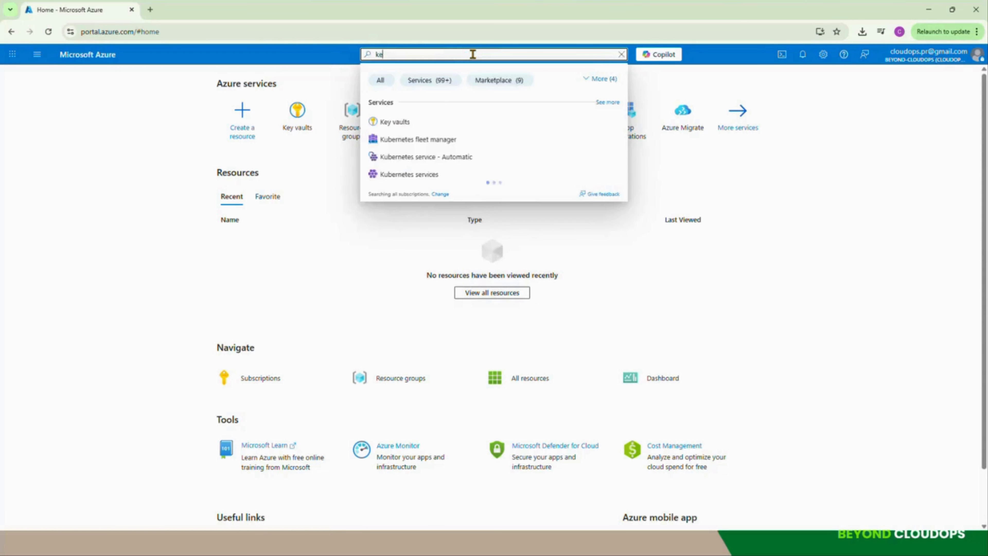
click(394, 121)
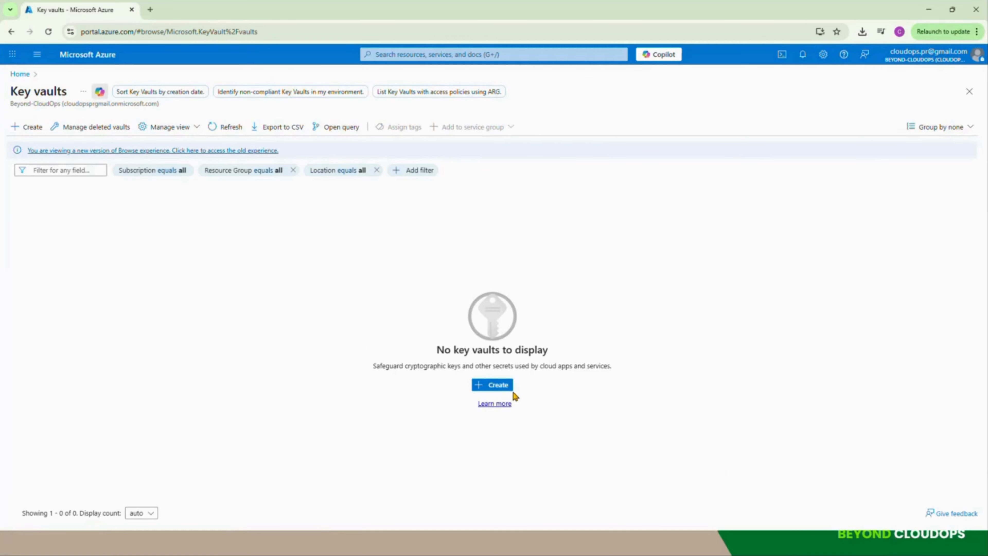
click(500, 389)
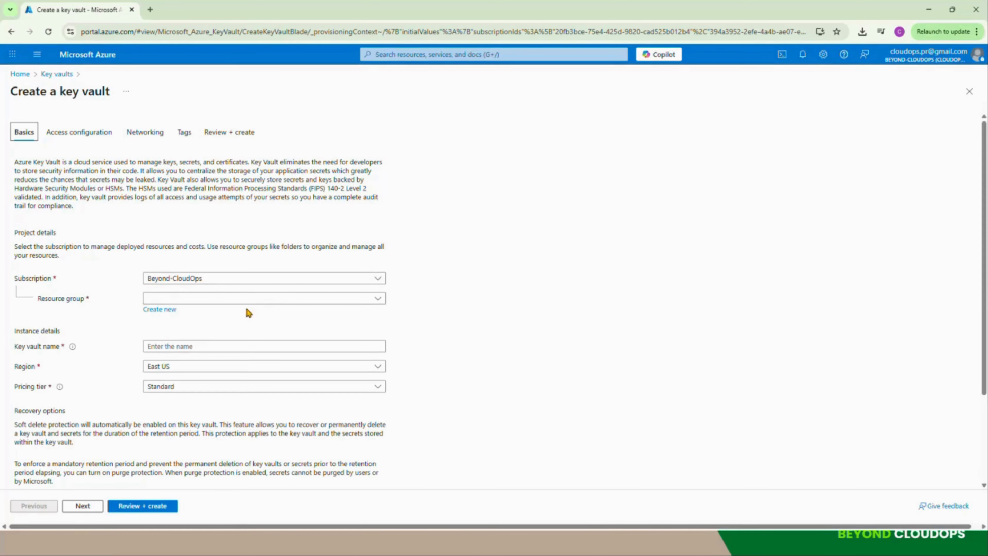
Create a new resource group named rg-kv-beyond-cloudops-demo for the key vault.
click(160, 310)
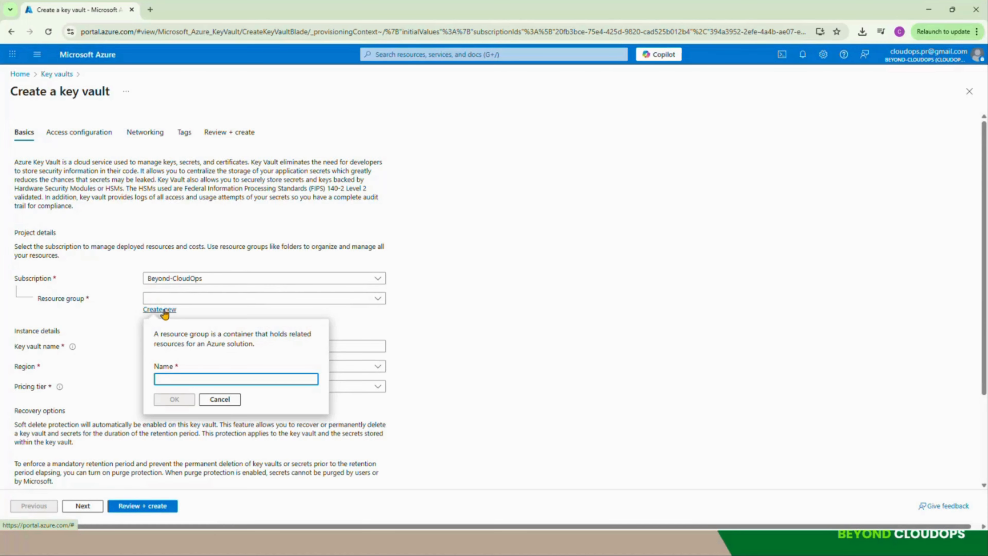
text(rg-kv-beyond-cloudops-demo)
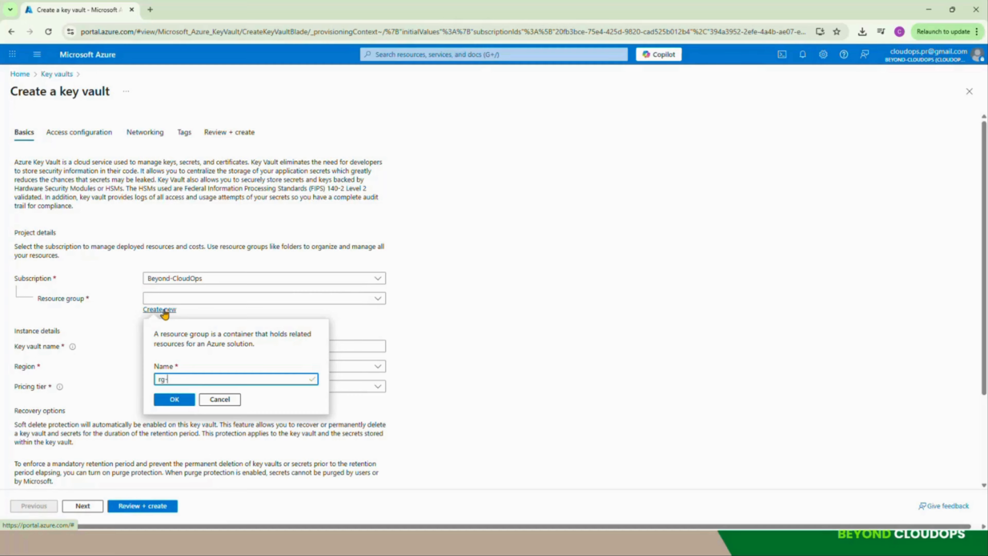
click(186, 402)
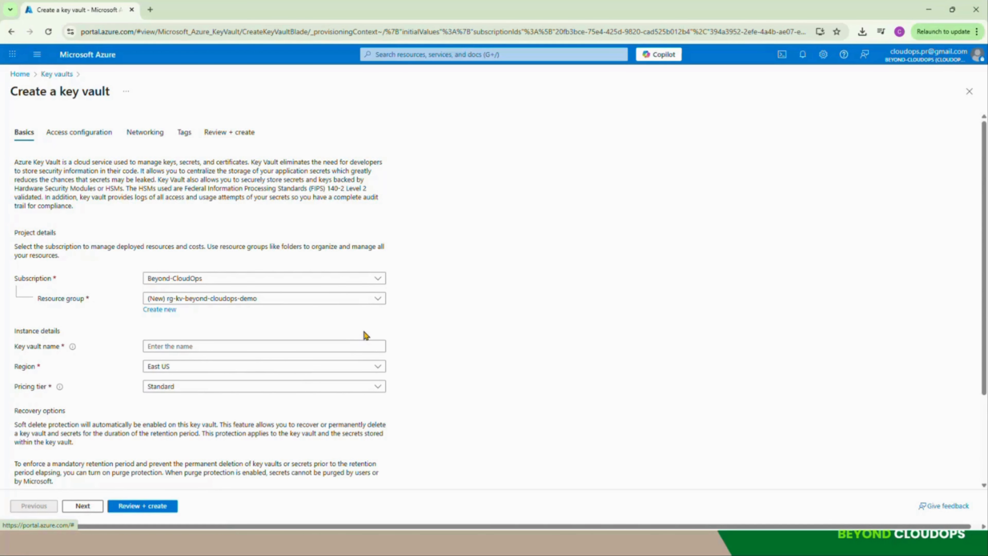
Name the key vault kv-beyond-cloudops-demo and keep the Standard pricing tier.
click(206, 348)
text(kv-beyond-cloudops-demo)
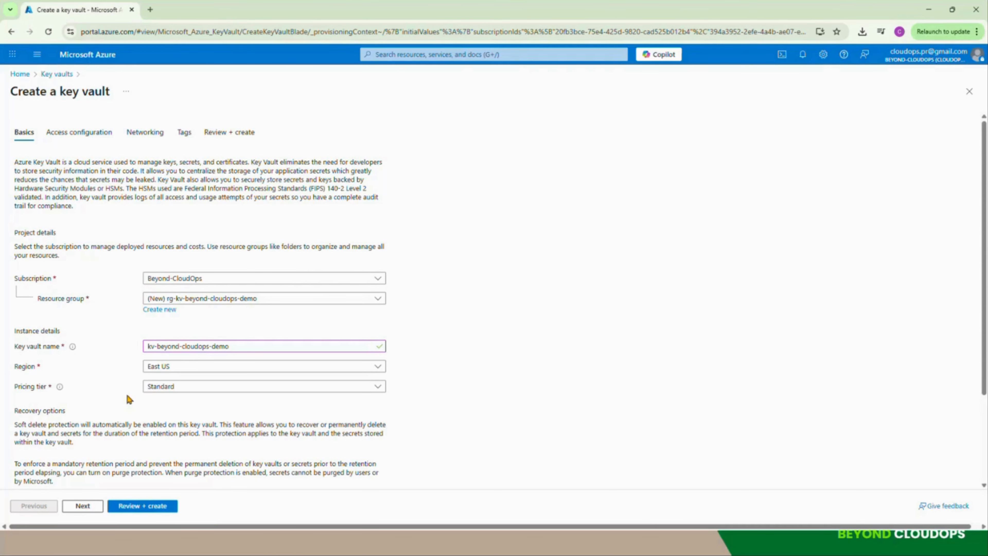
click(238, 390)
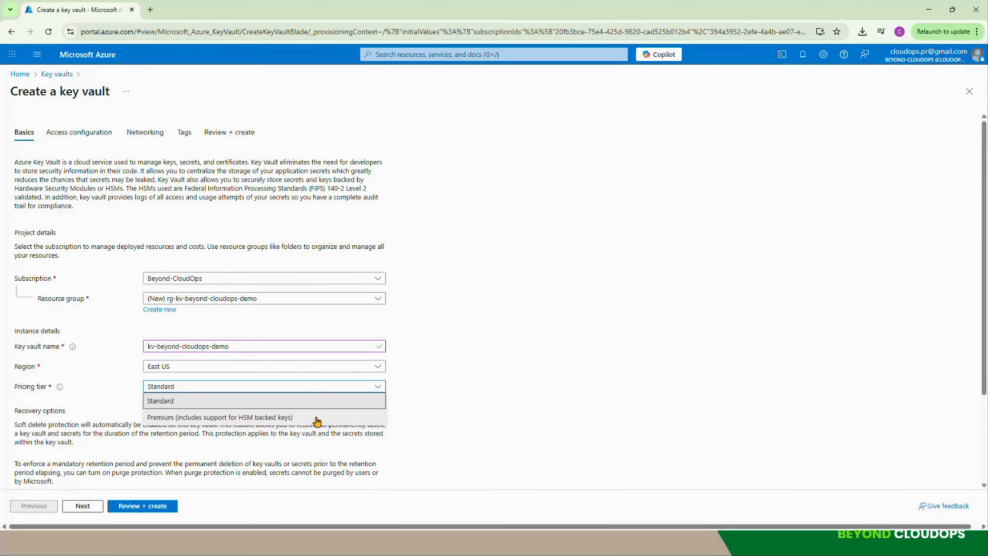
click(294, 409)
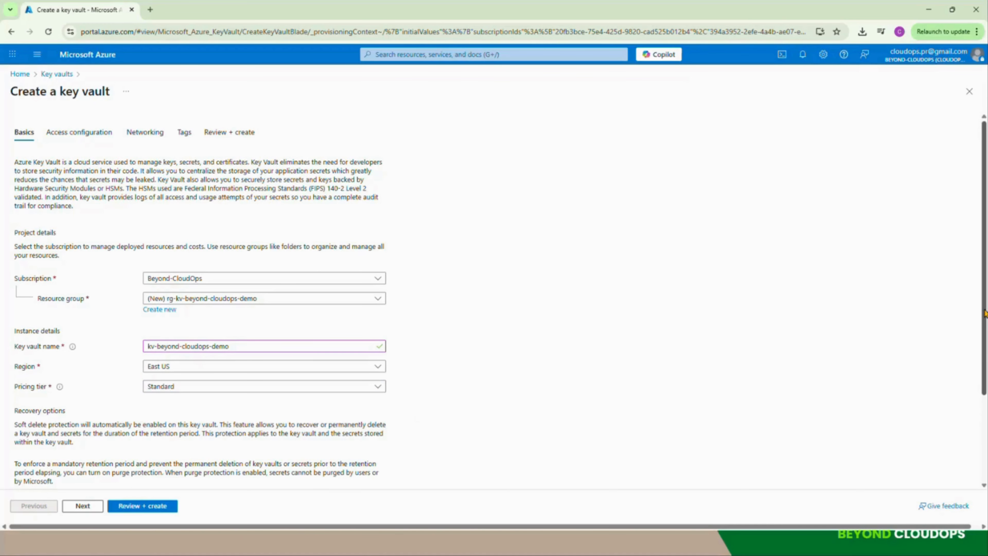
Set the retention of deleted vaults to 7 days and keep purge protection disabled.
mouse_move(985, 313)
mouse_down()
mouse_move(985, 401)
mouse_move(986, 311)
mouse_up()
drag(984, 213, 986, 321)
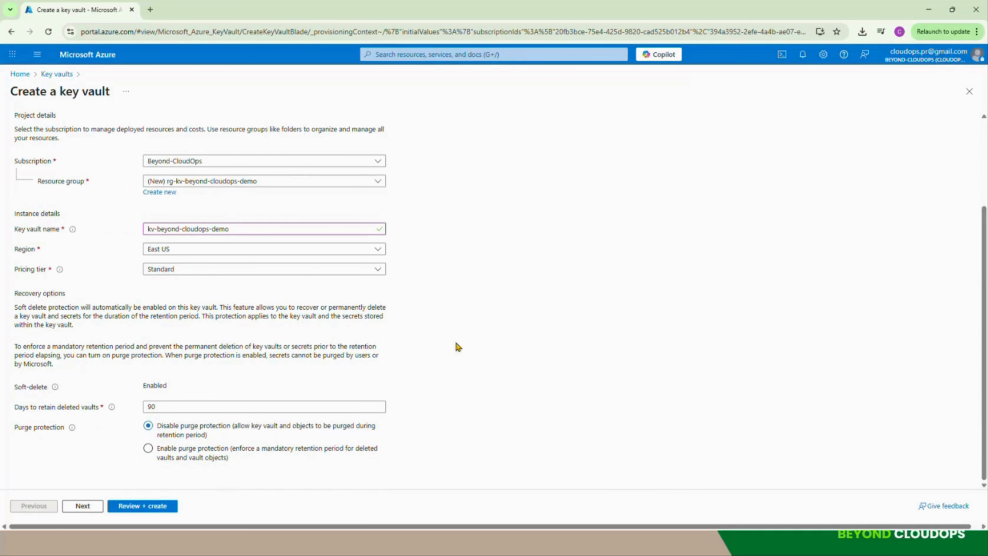
click(174, 407)
key(BackSpace)
key(BackSpace)
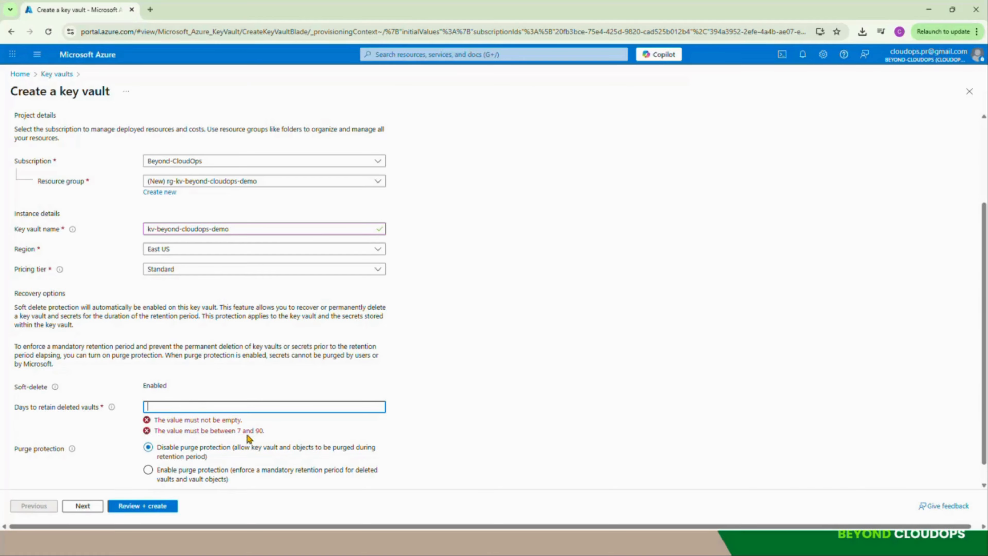
text(7)
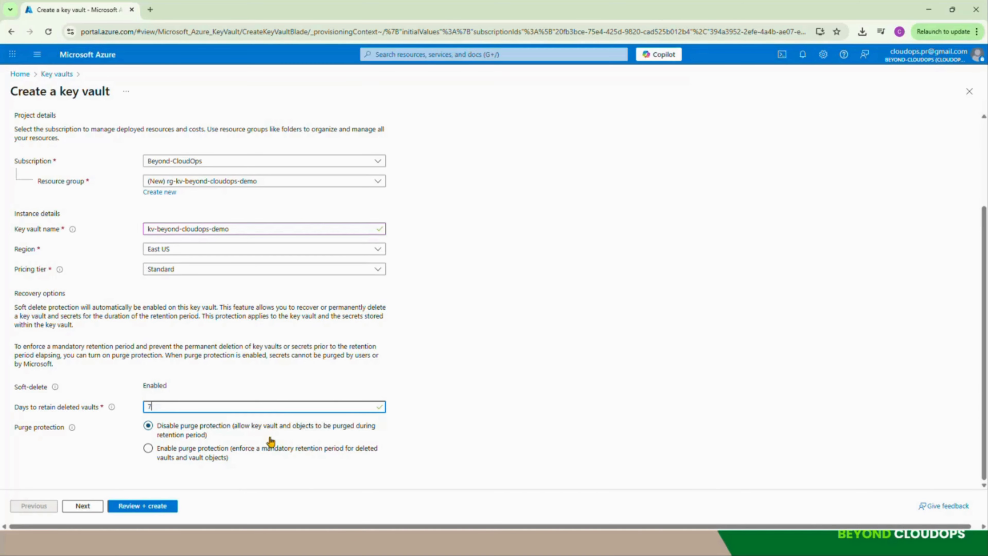
click(231, 434)
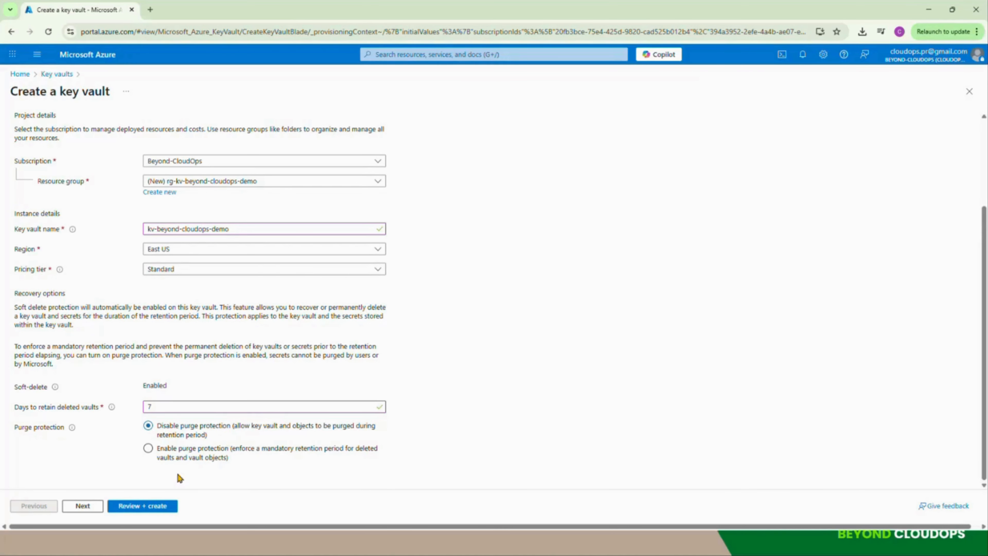
Try the option that enables purge protection, and return the setting to disabled.
double_click(149, 458)
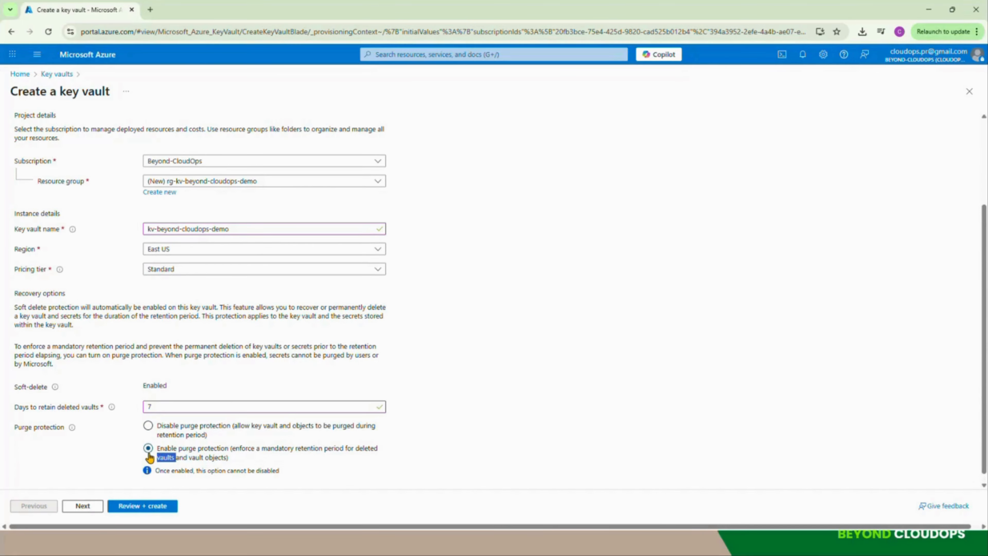
click(324, 474)
click(149, 427)
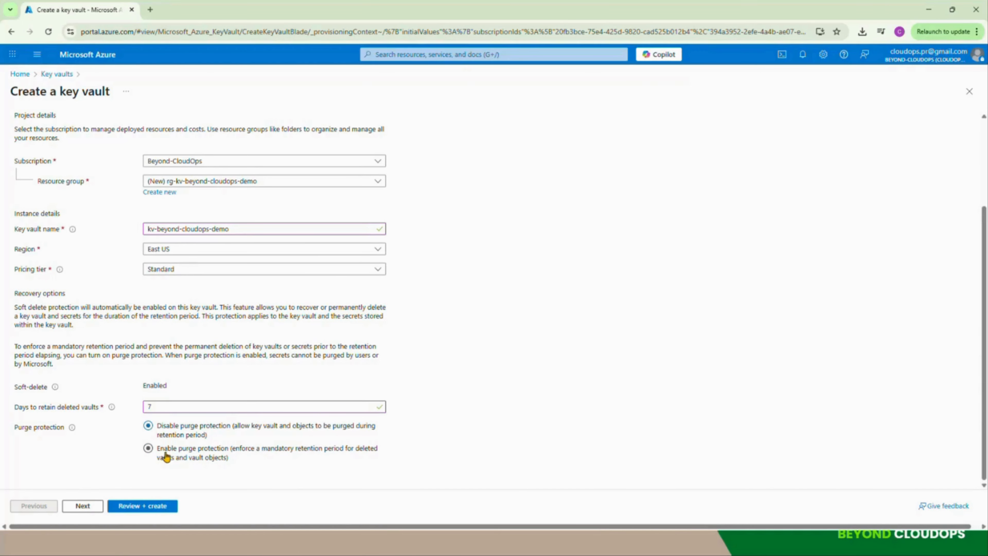
click(149, 448)
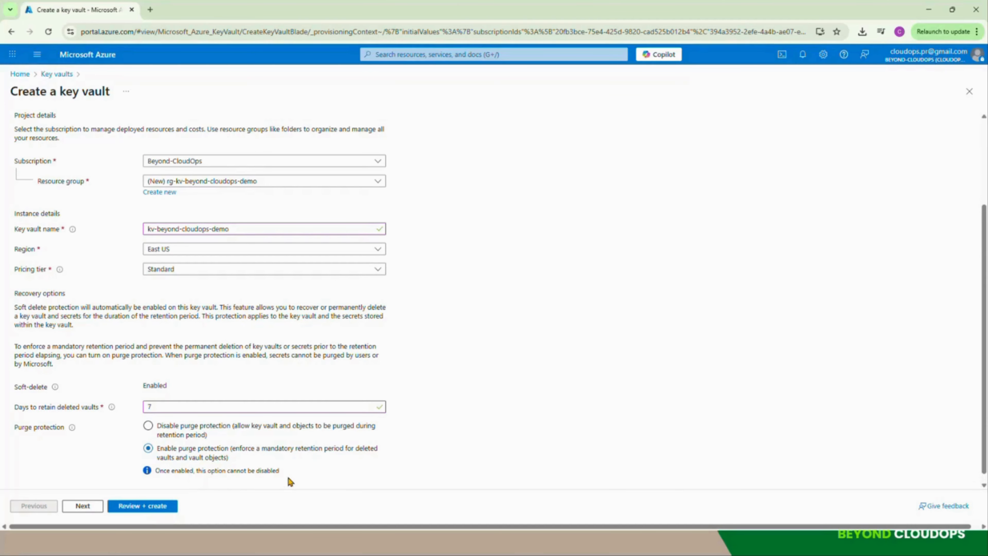
click(199, 432)
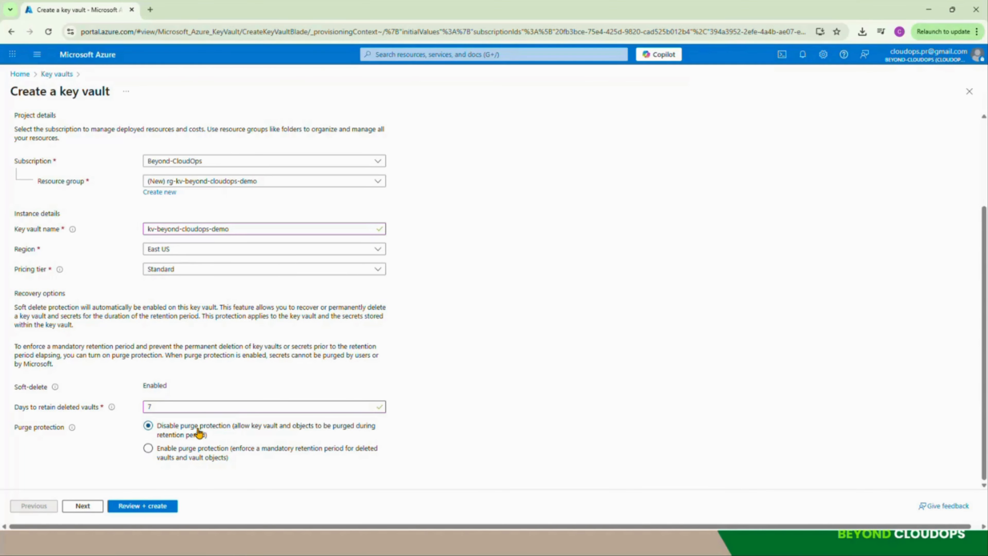
Accept Azure role-based access control as the permission model and proceed to the networking settings.
click(82, 507)
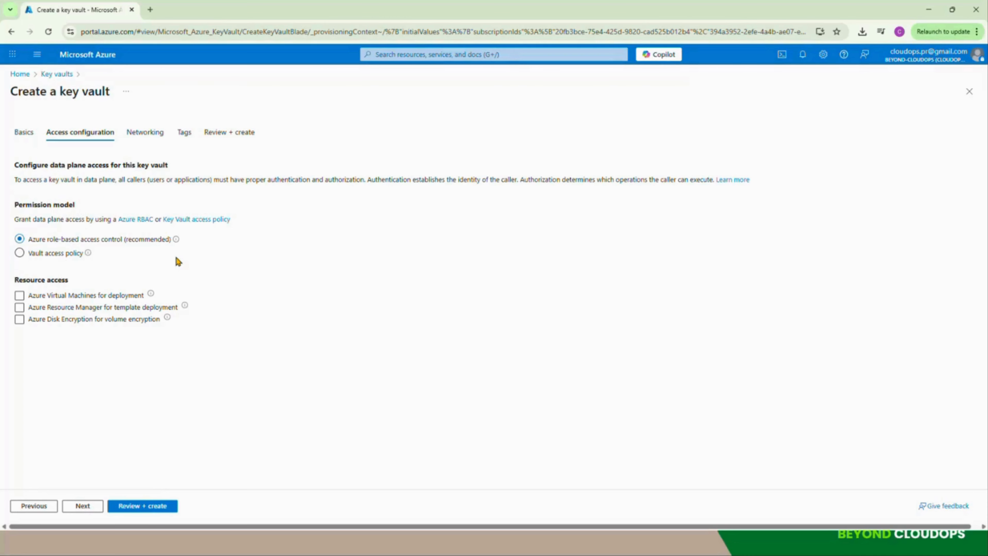
click(18, 321)
click(82, 506)
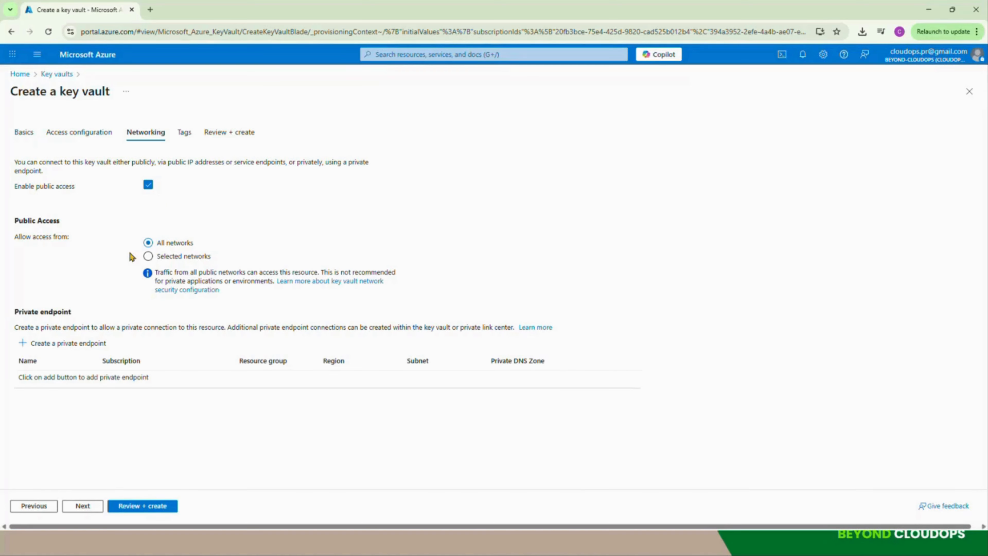
Try limiting public access to selected networks, check the virtual network options, and restore access from all networks.
click(147, 257)
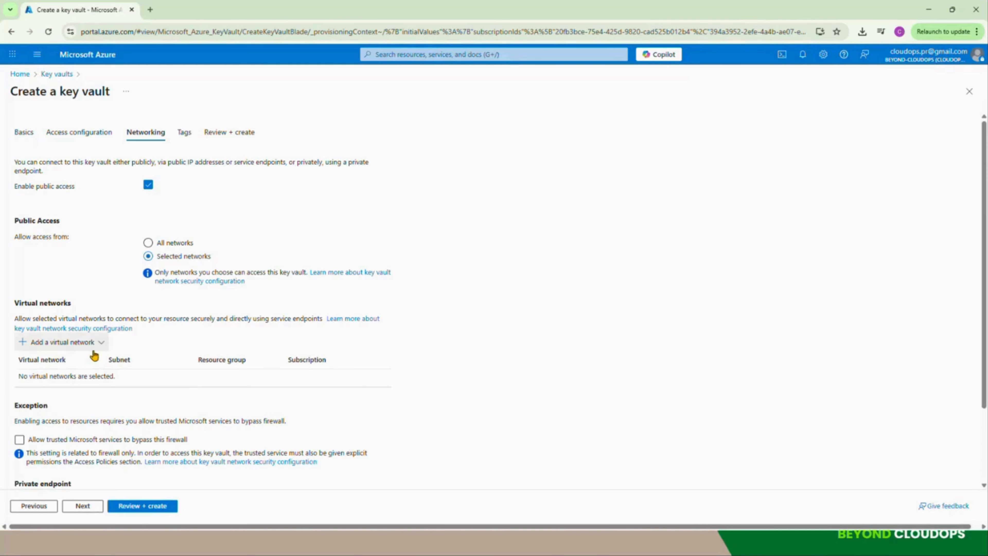
click(102, 347)
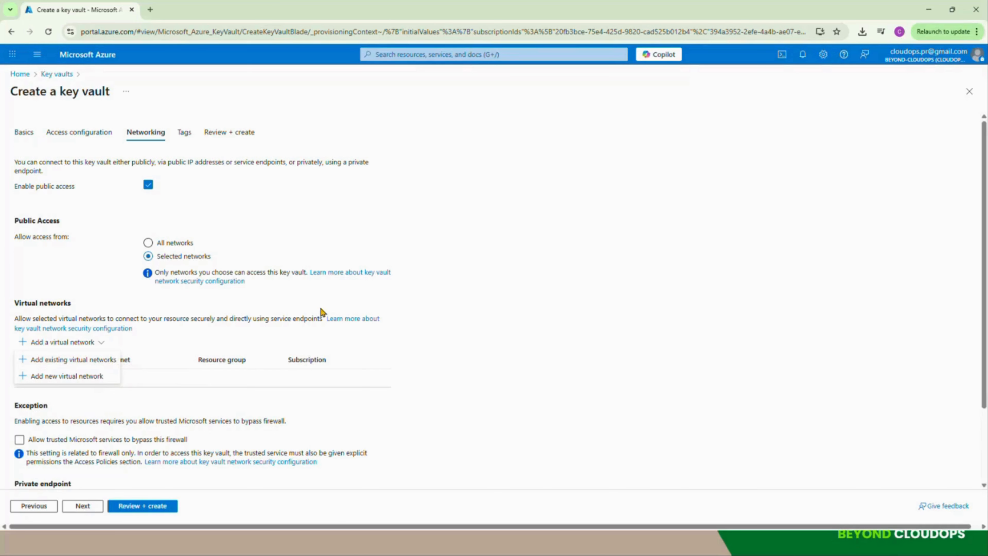
click(441, 336)
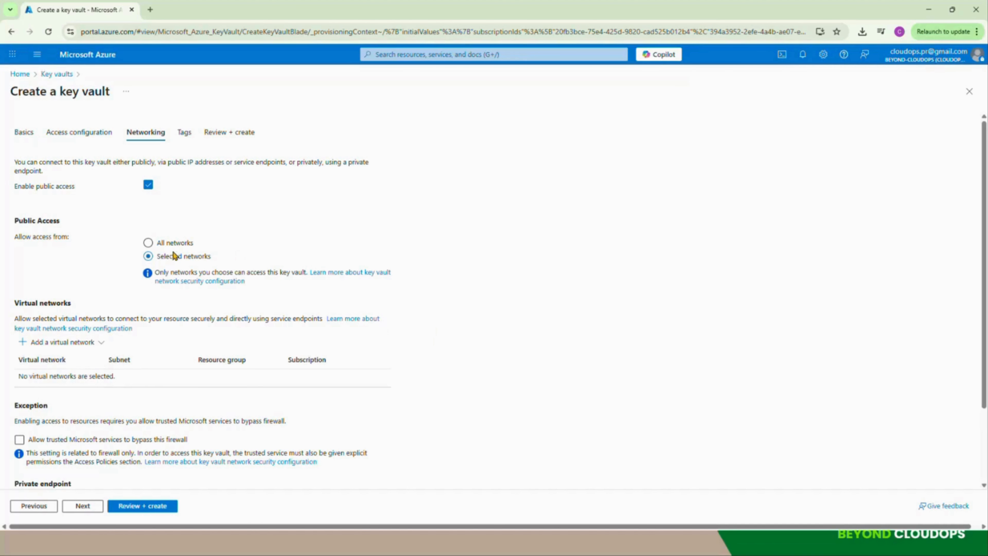
click(158, 246)
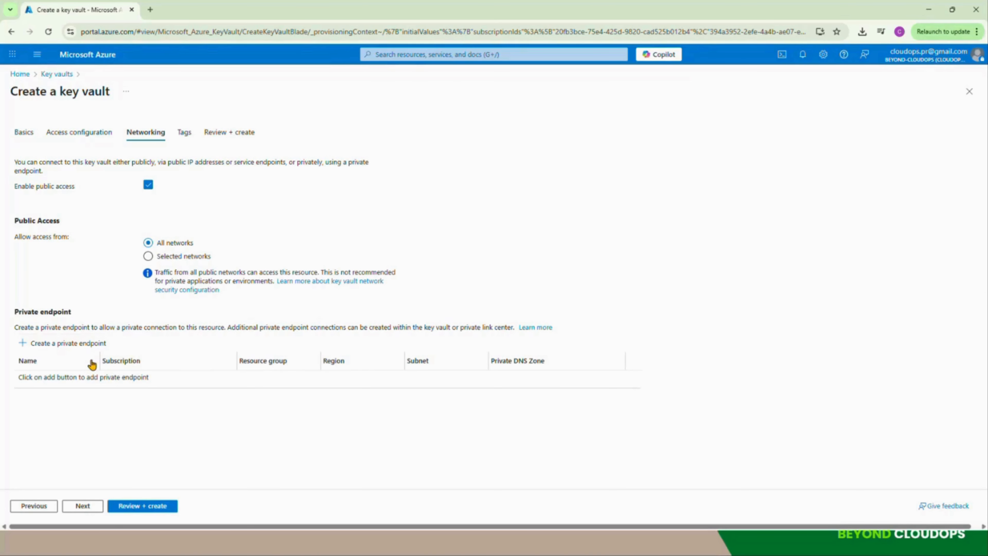
Add the tag Application with the value Beyond CloudOps to the selected resources.
click(82, 505)
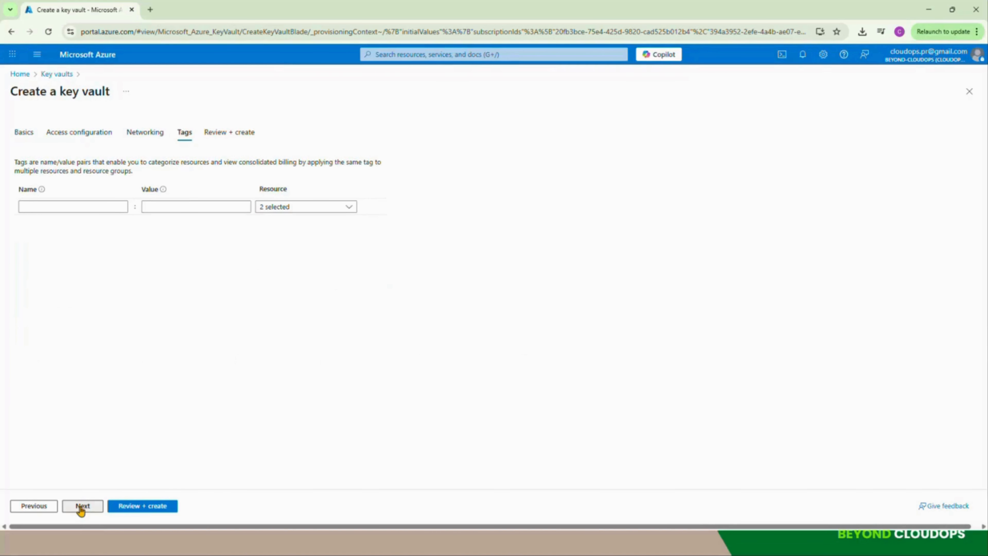
click(95, 209)
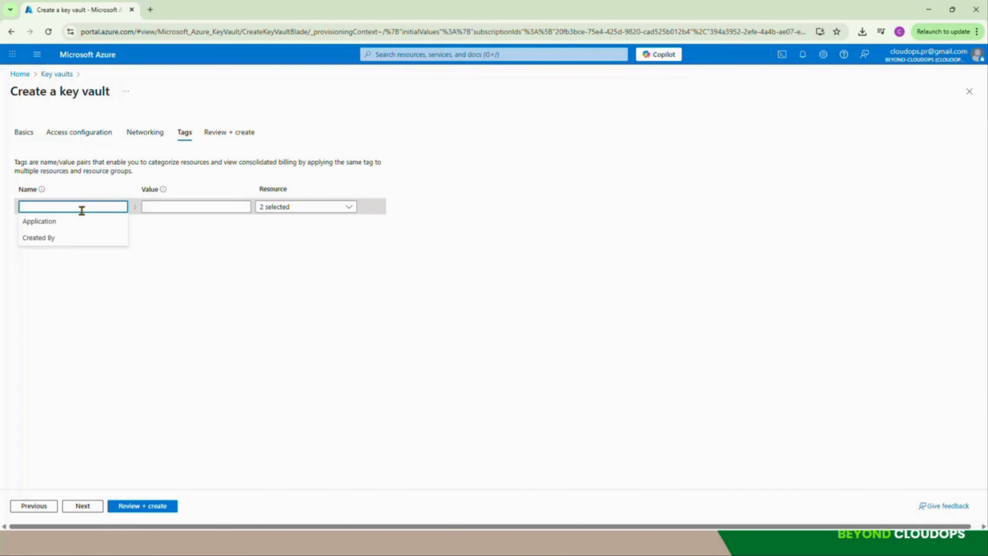
click(71, 221)
click(170, 209)
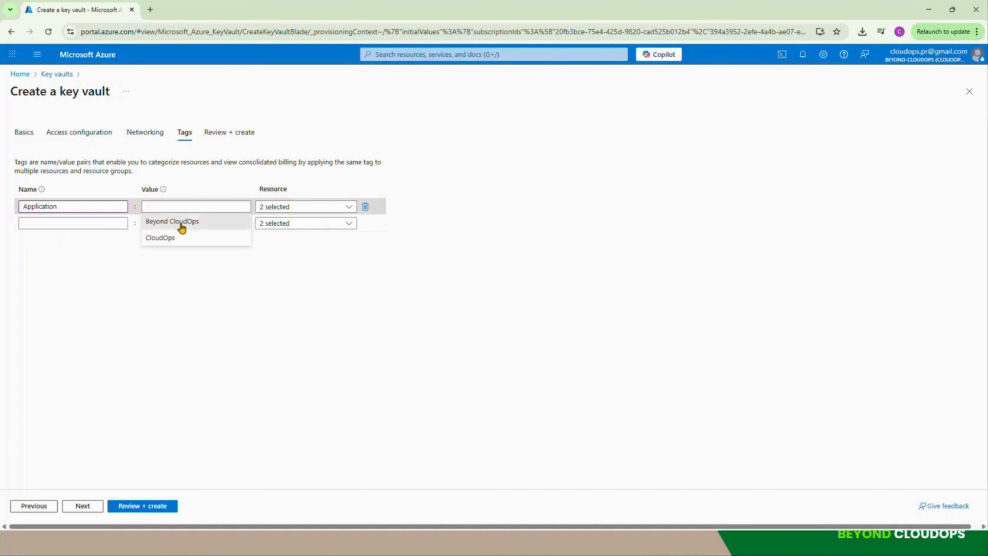
click(182, 222)
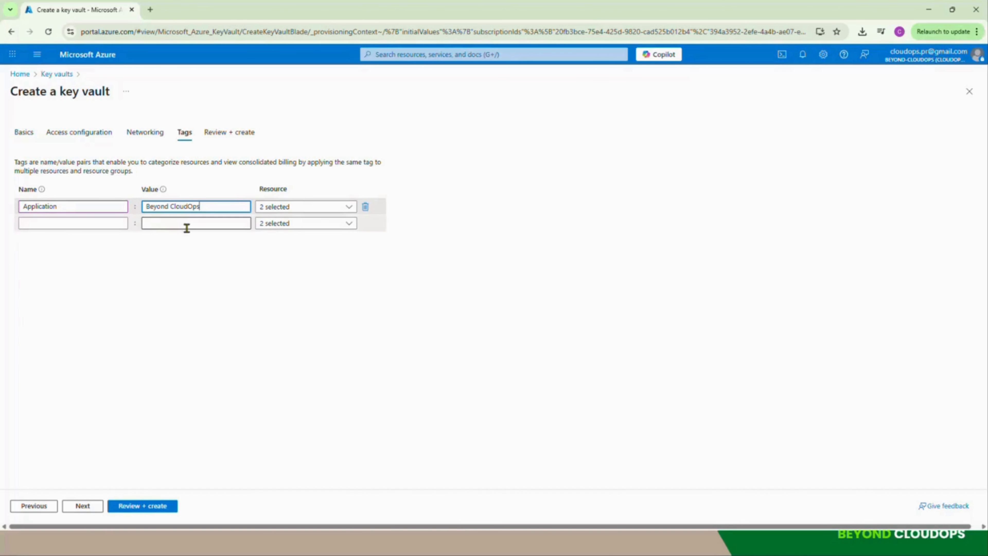
Review the configuration, create the key vault, and open the deployed resource.
click(81, 506)
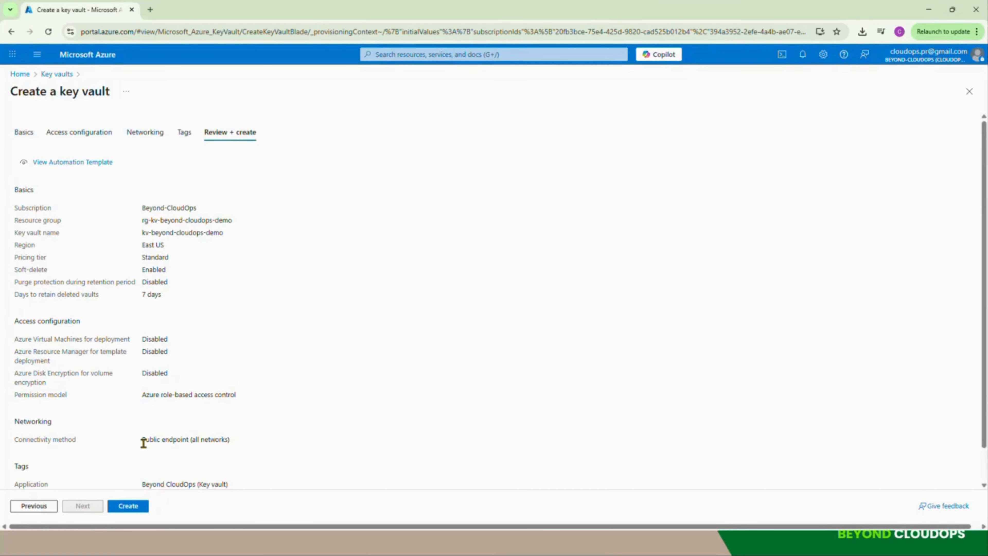
click(130, 509)
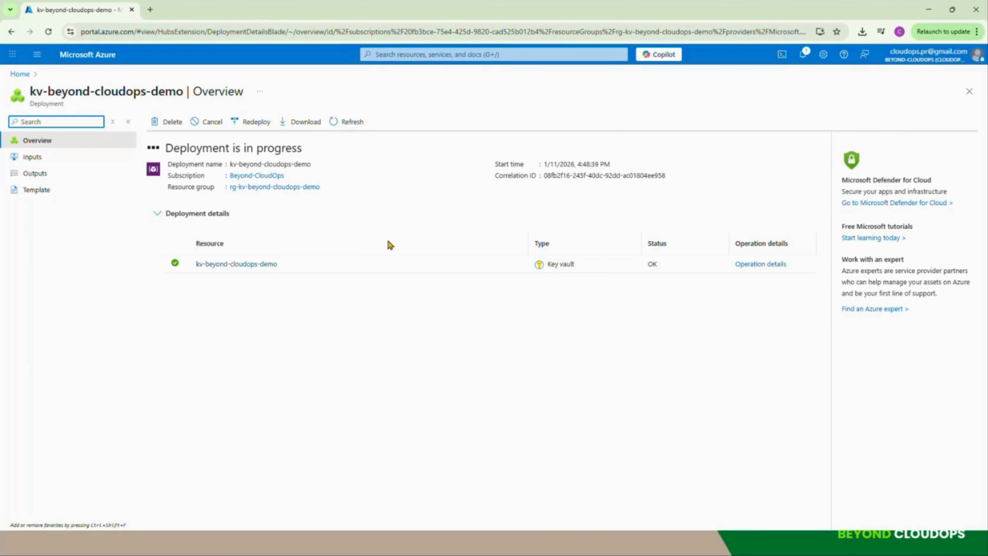
click(976, 79)
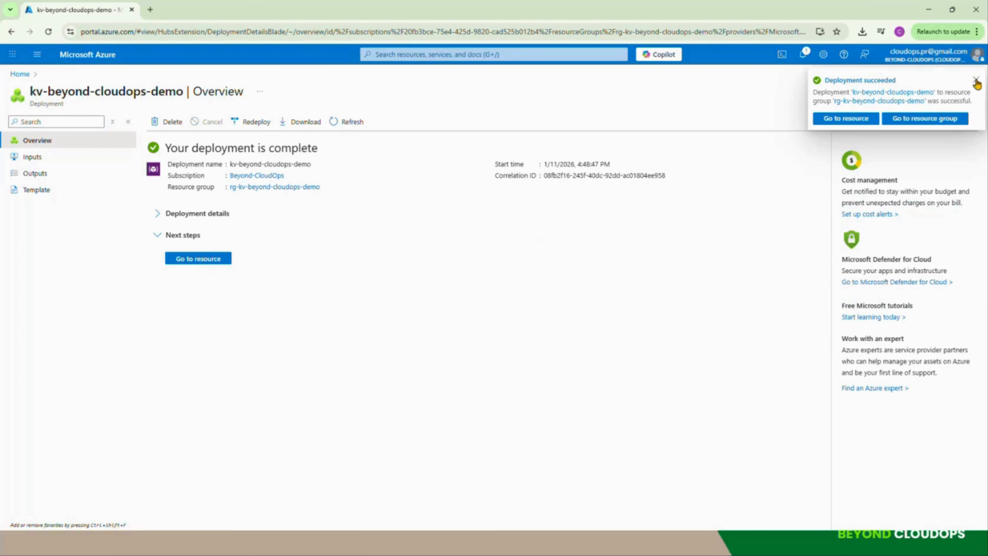
click(198, 258)
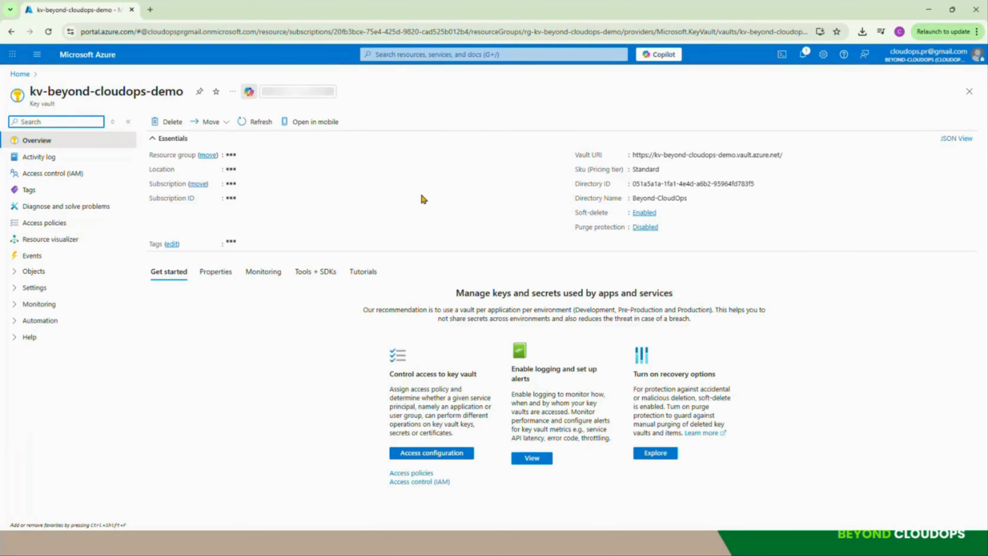
Examine the Keys and Secrets lists among the new vault's objects.
click(15, 272)
click(14, 272)
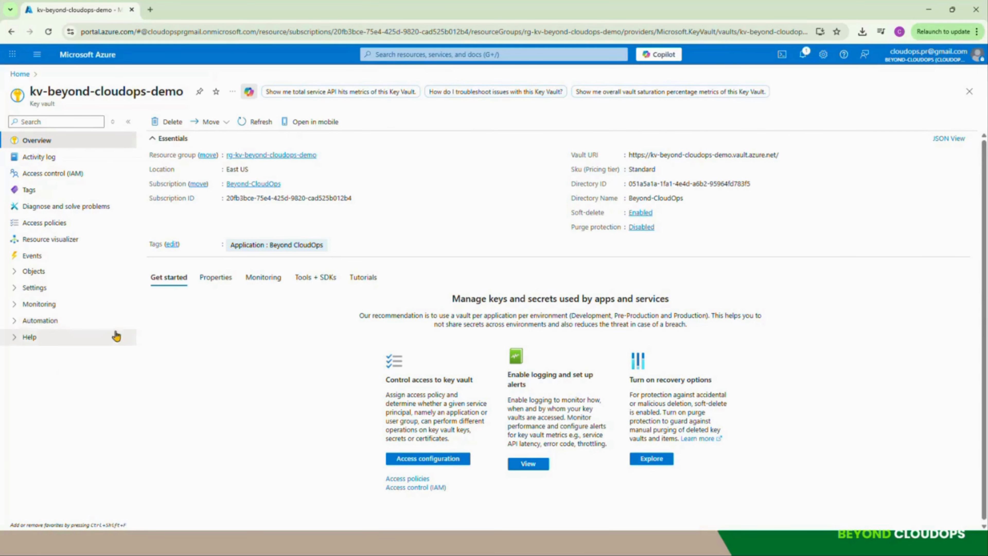
click(13, 273)
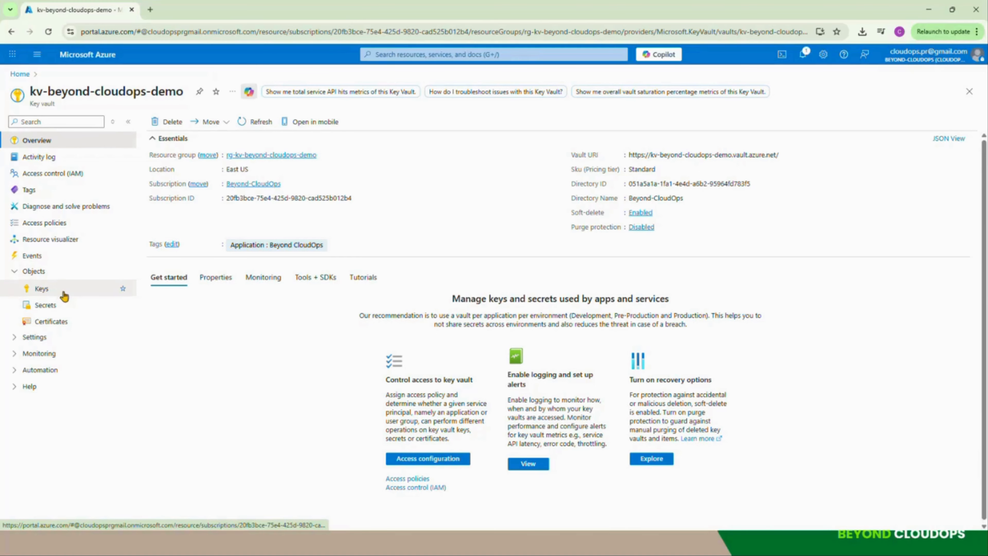
click(41, 289)
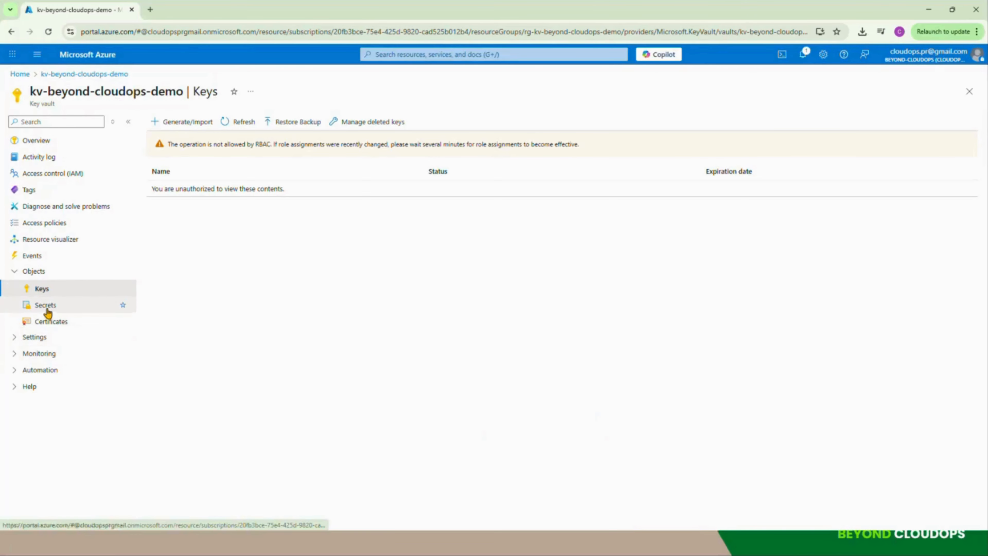
click(47, 309)
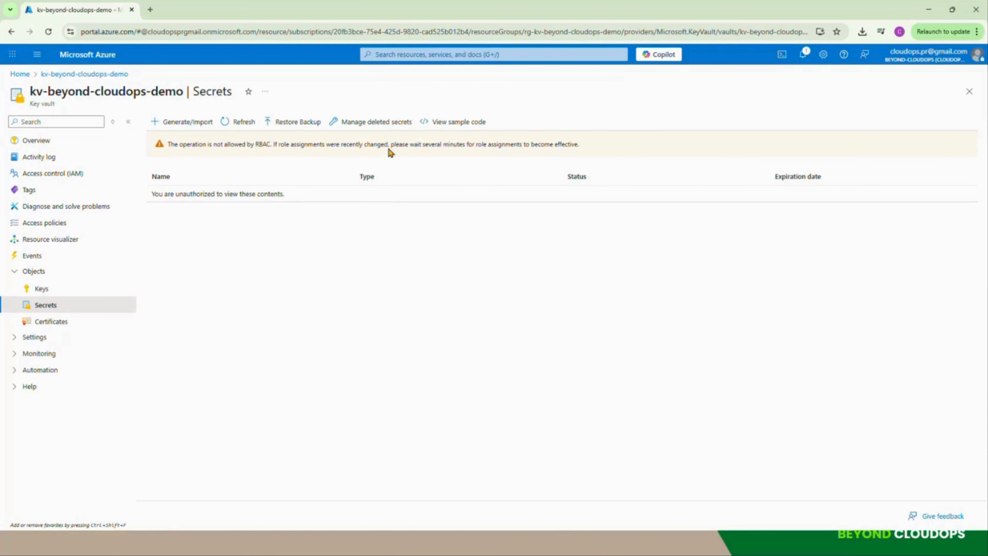
Start a new role assignment in the vault's access control, search the job function roles for key vault roles, and choose Key Vault Administrator.
click(57, 174)
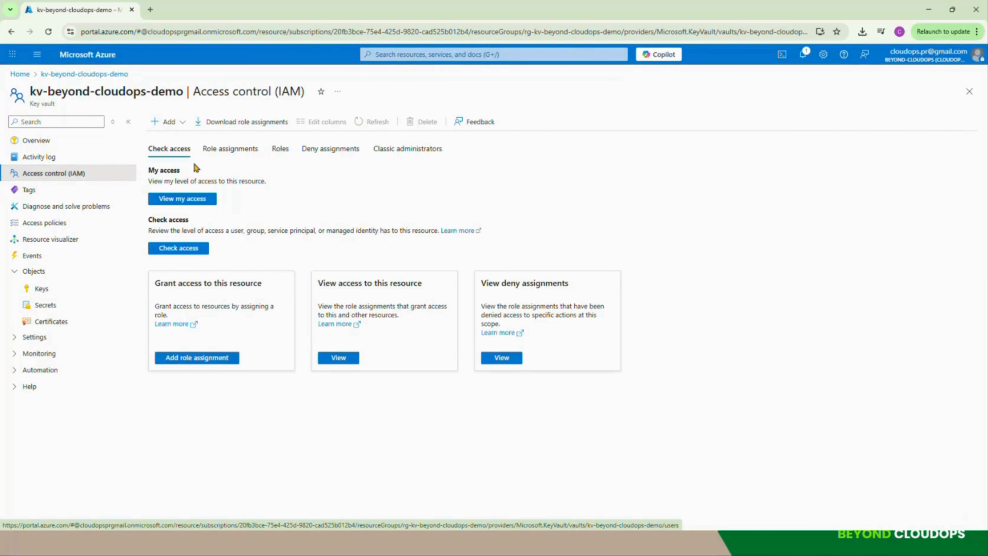
click(185, 130)
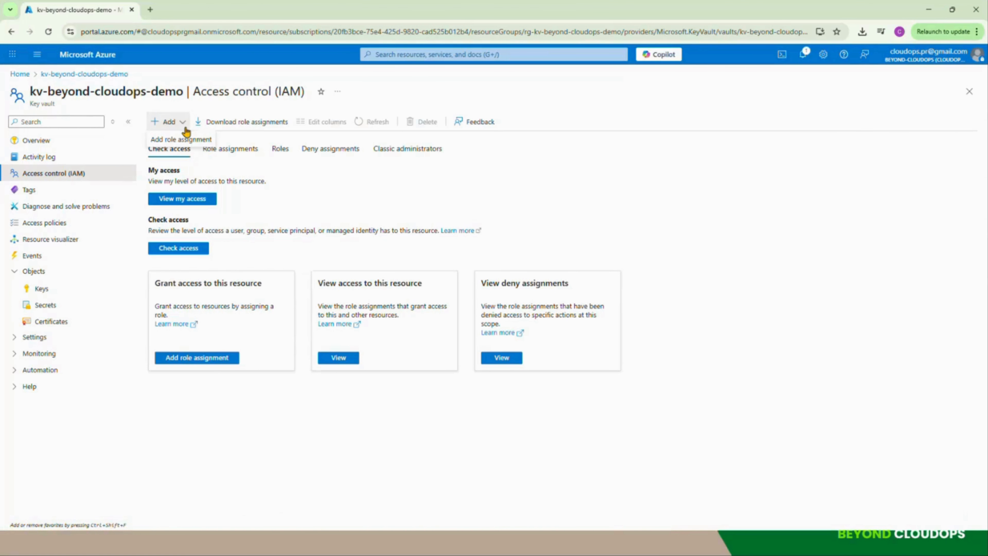
click(181, 141)
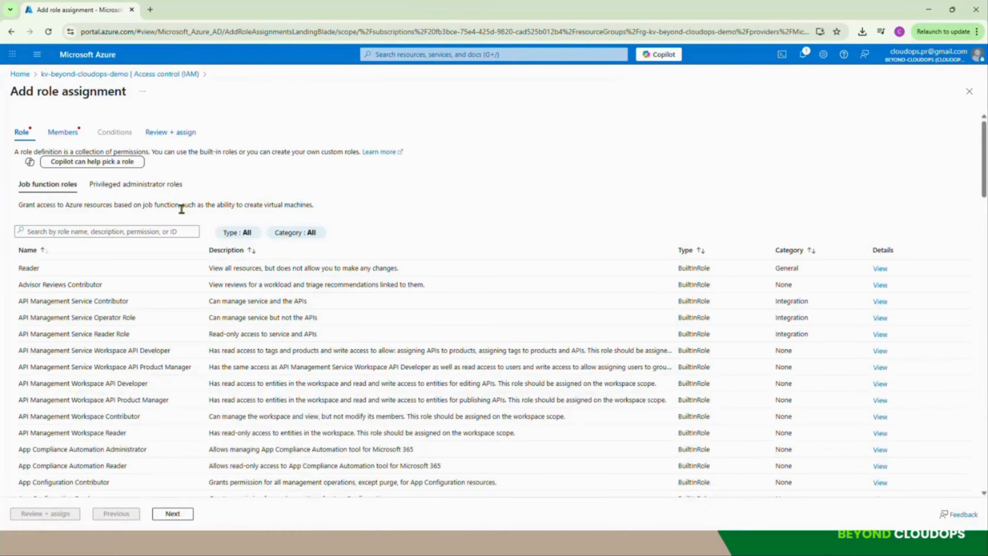
click(121, 232)
text(key va)
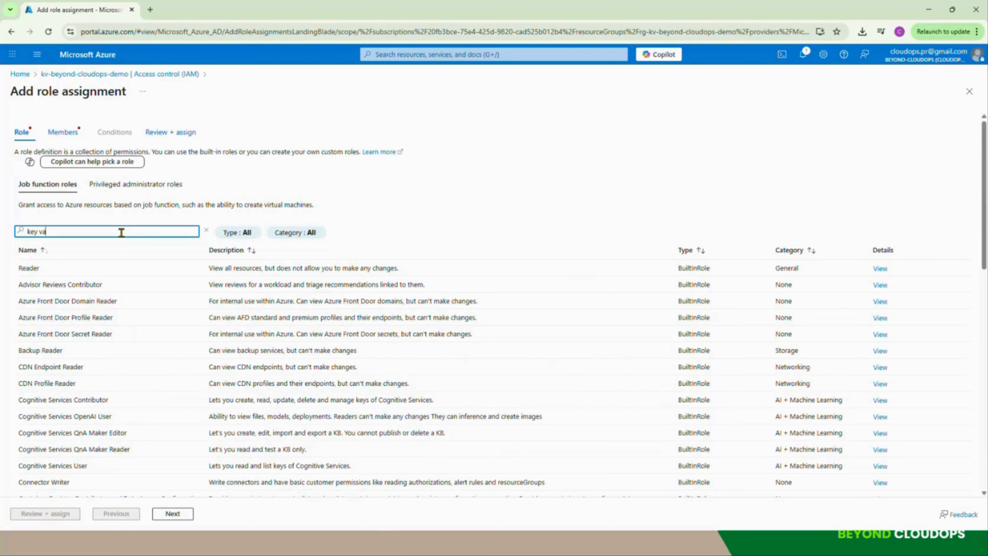
text(u)
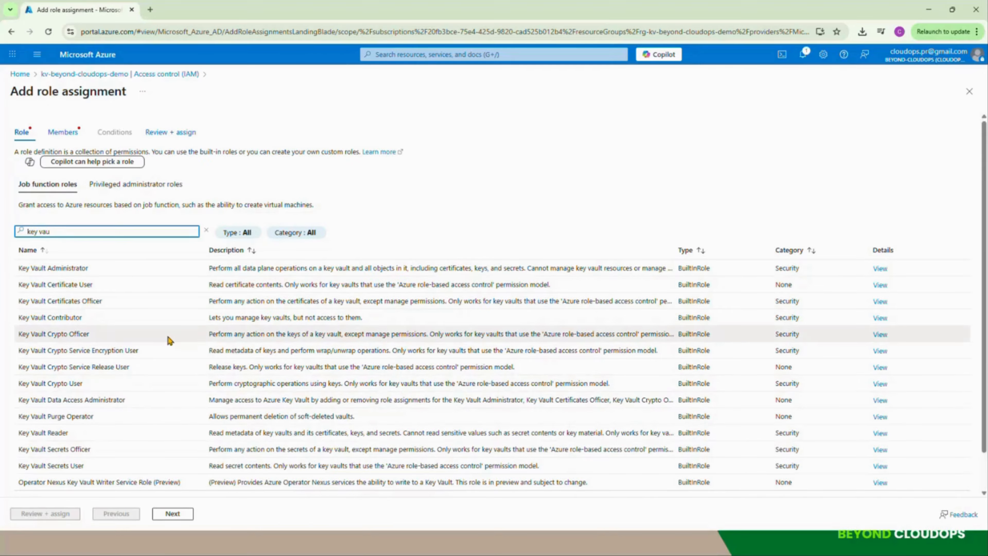
click(128, 273)
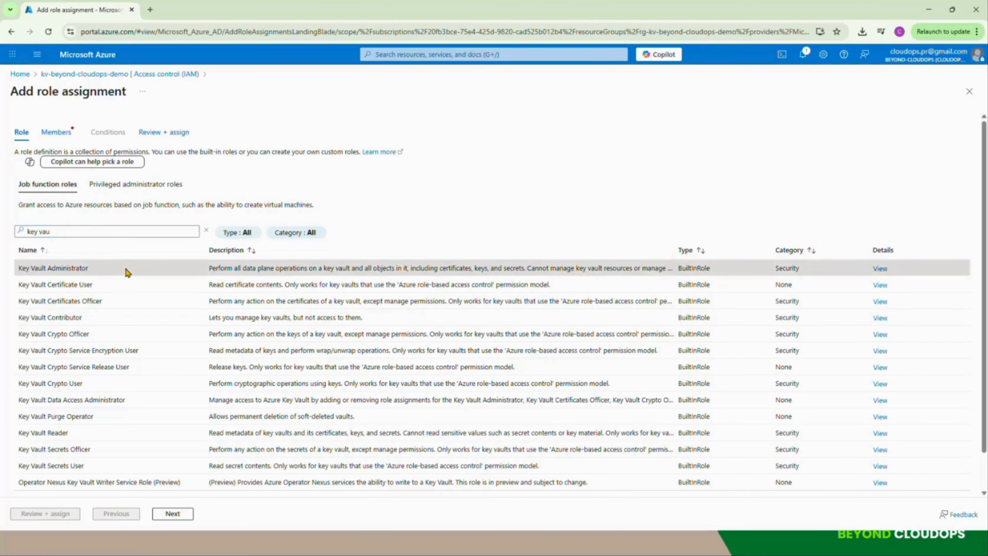
click(172, 514)
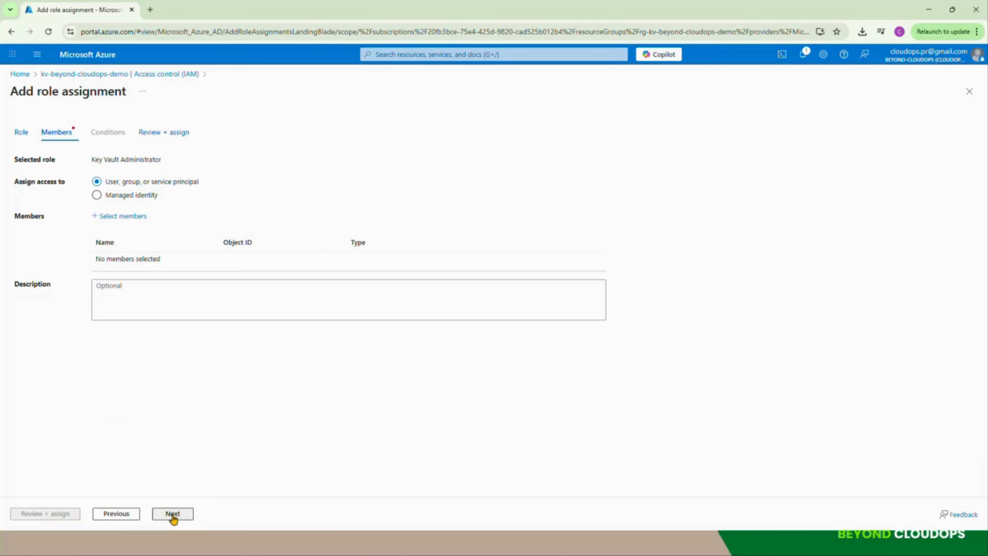
Add the CloudOps Admin guest account as the role's member, then review and assign the role.
click(122, 217)
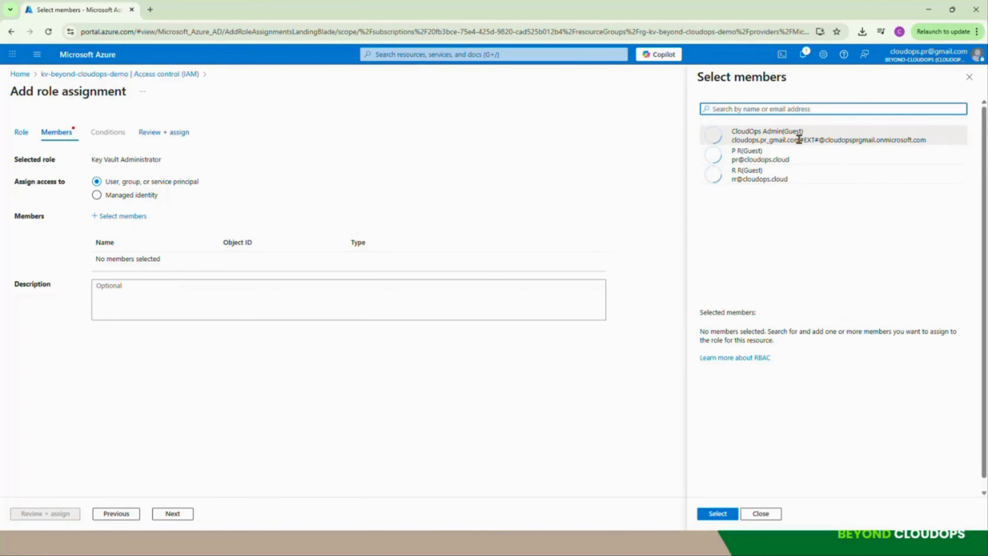
click(798, 140)
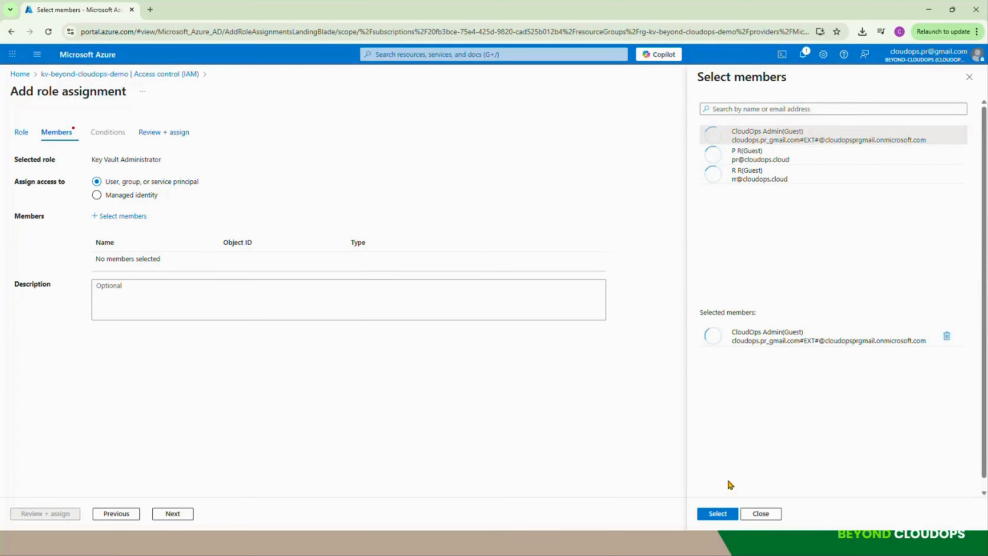
click(711, 514)
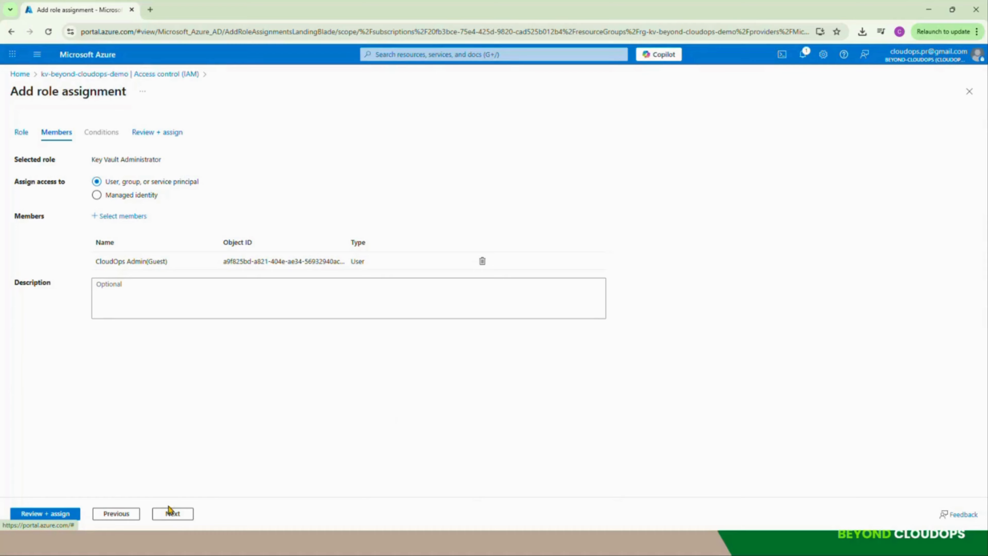
click(168, 514)
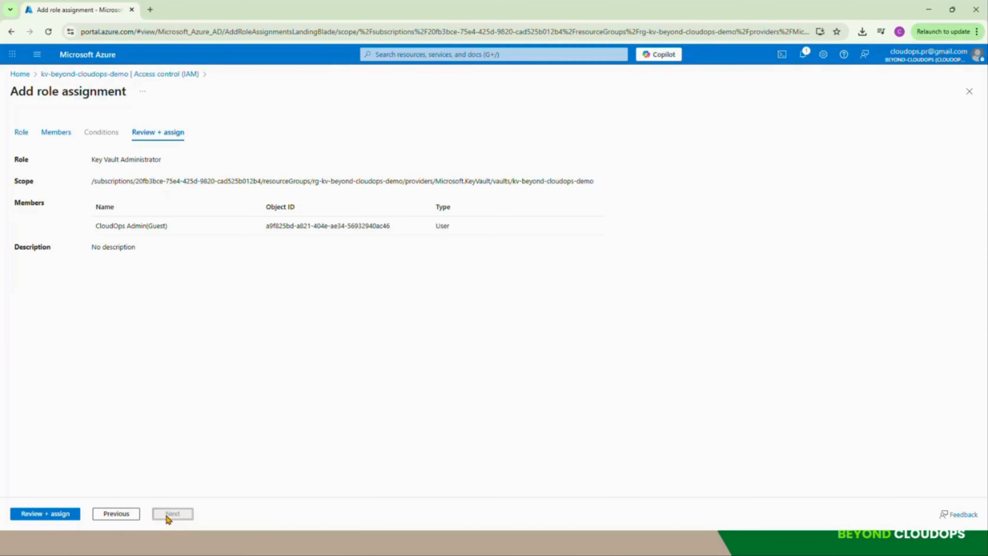
click(56, 514)
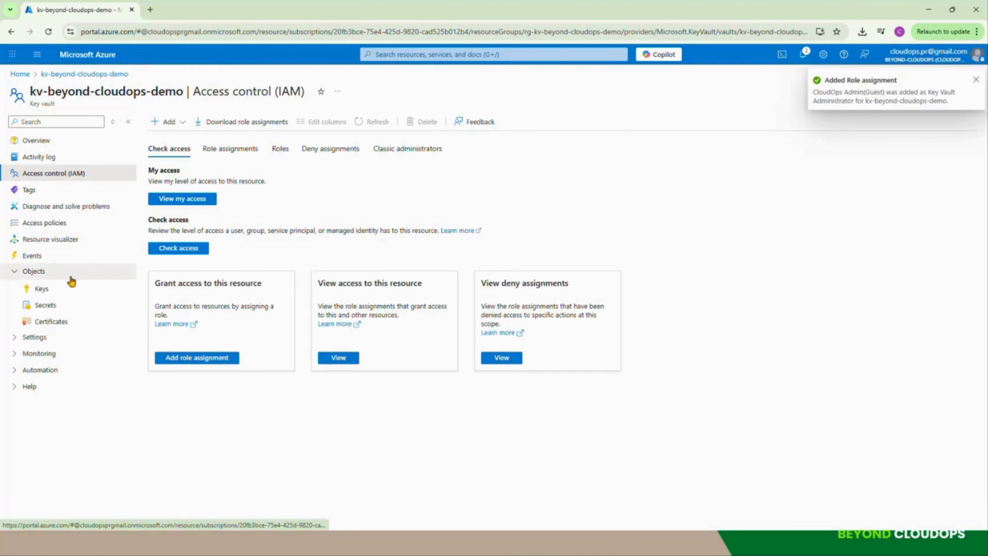
Check access to the vault's Keys, Secrets and Certificates lists, and minimize the browser window.
click(41, 289)
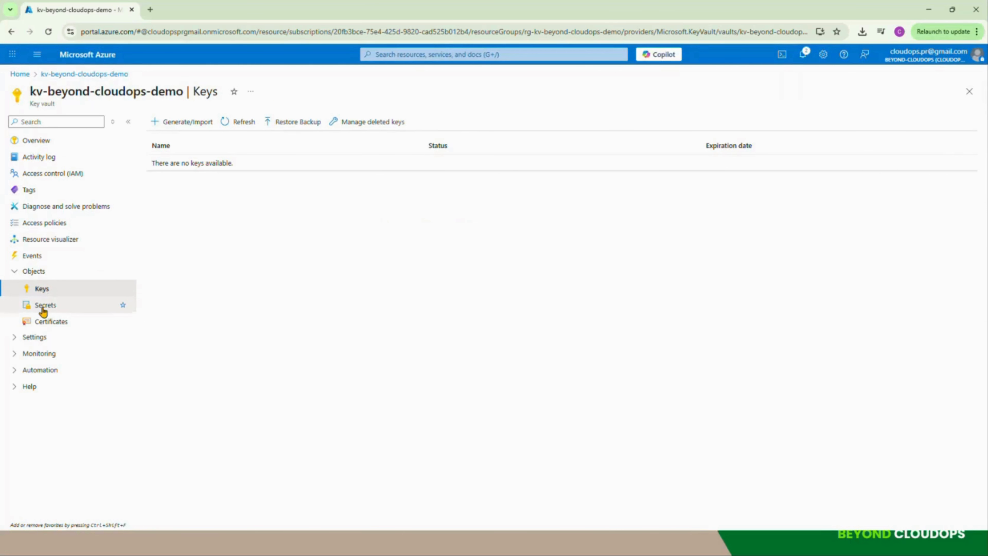
click(41, 305)
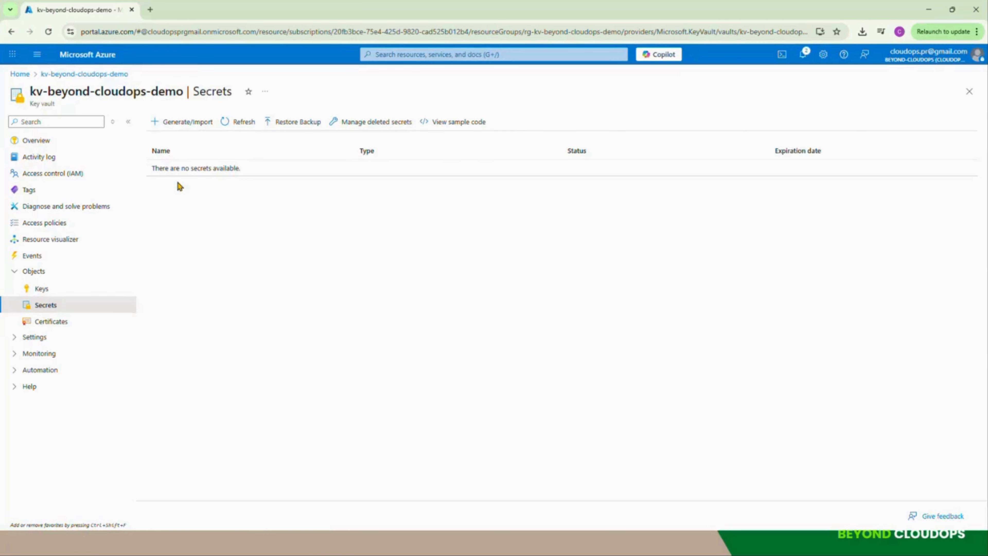
click(51, 323)
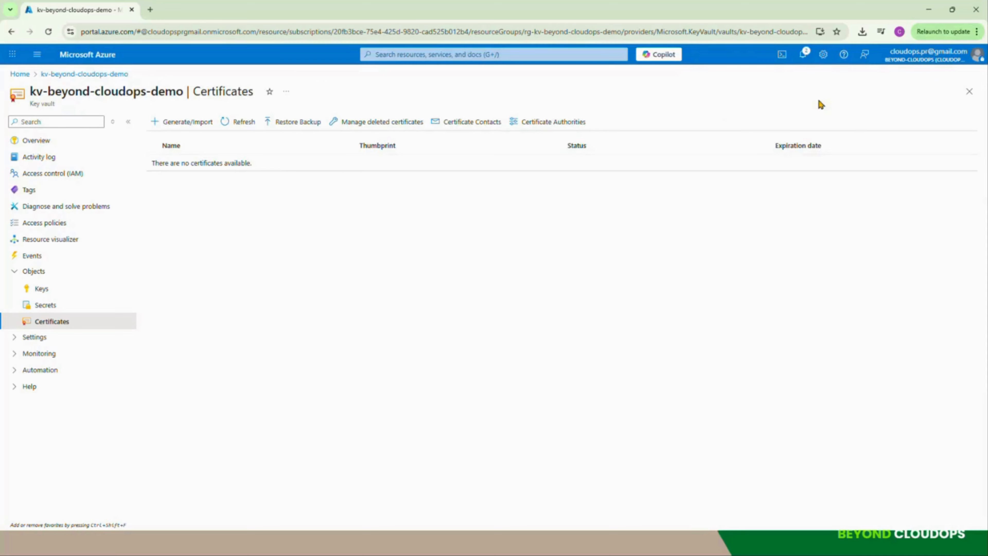
click(931, 11)
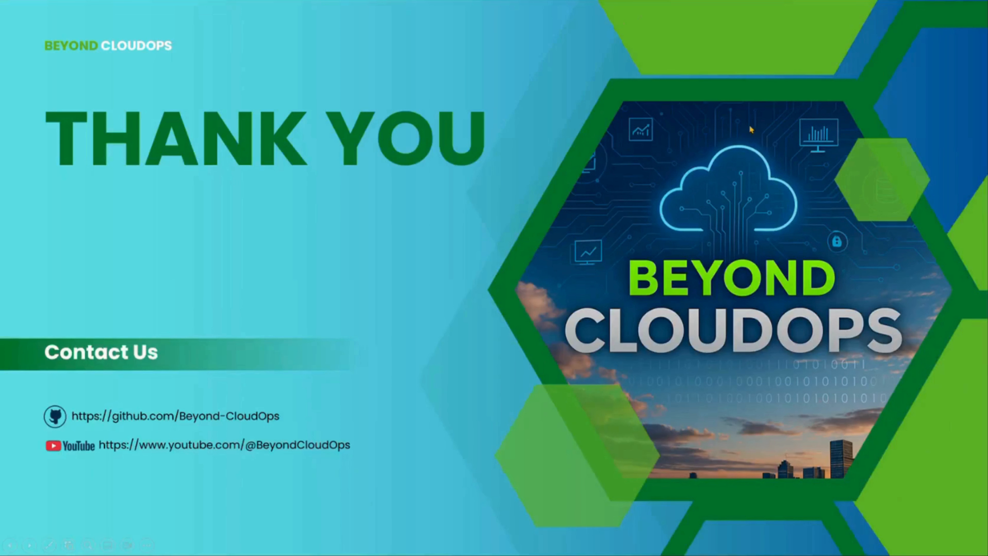